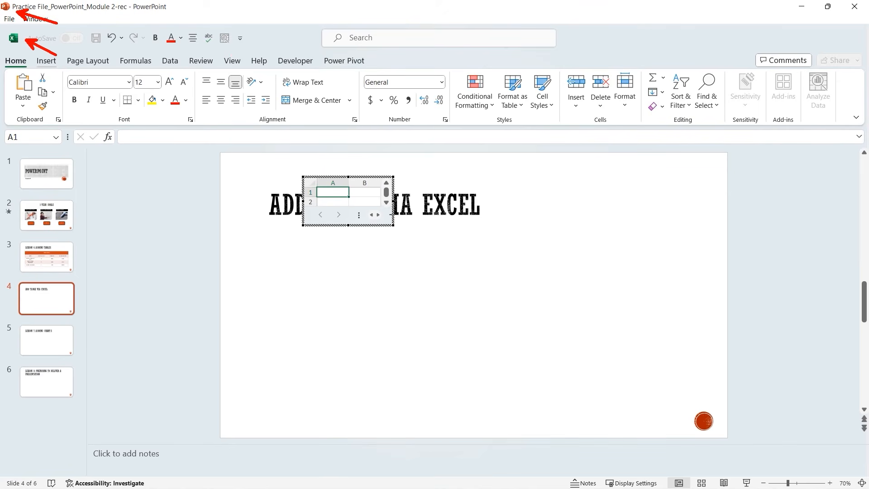
Step: Enlarge the embedded worksheet to show columns A to H and rows 1 to 12, and enter SalesRep in cell A1
drag(394, 226, 584, 322)
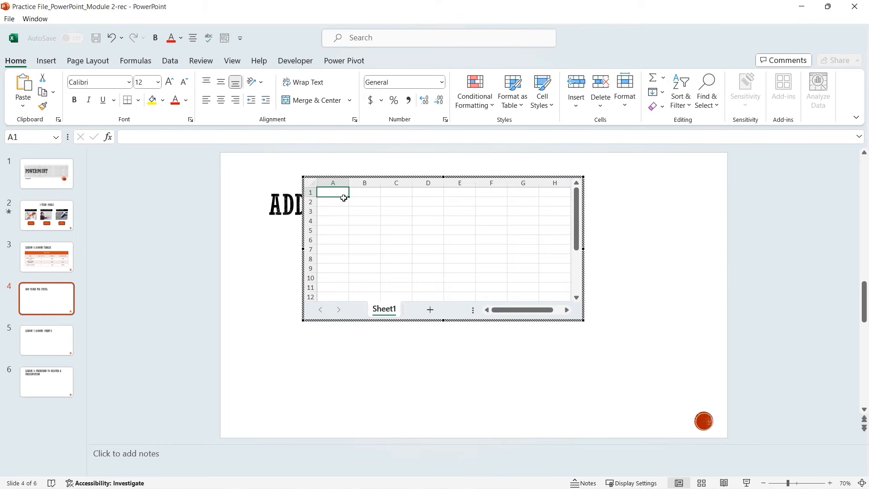
text(Sales)
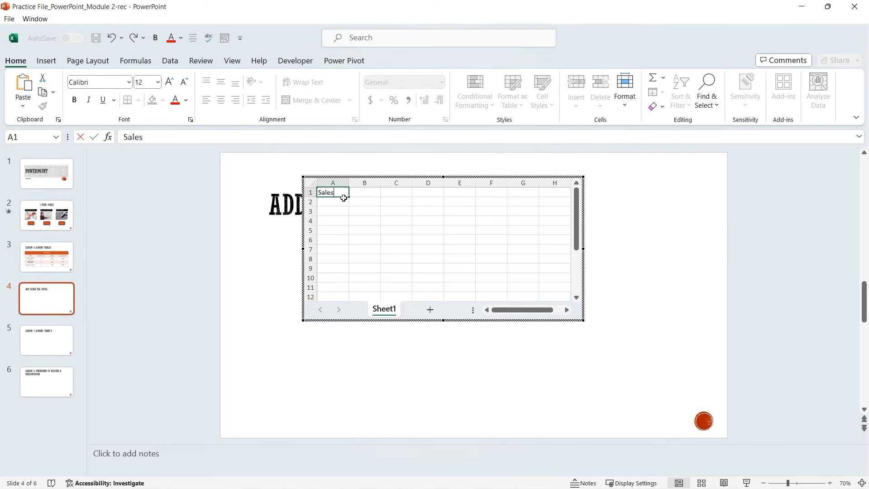
text(Rep)
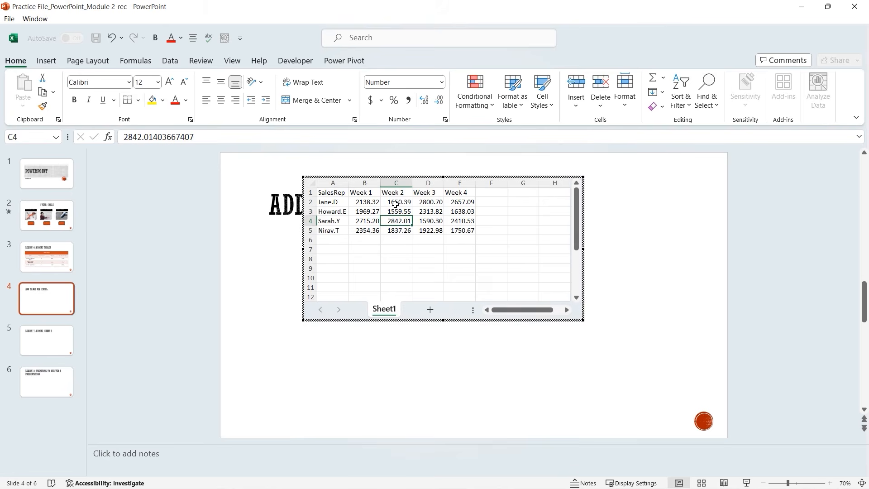
Step: Apply the dollar Accounting number format to the weekly sales figures in B2:E5
click(335, 201)
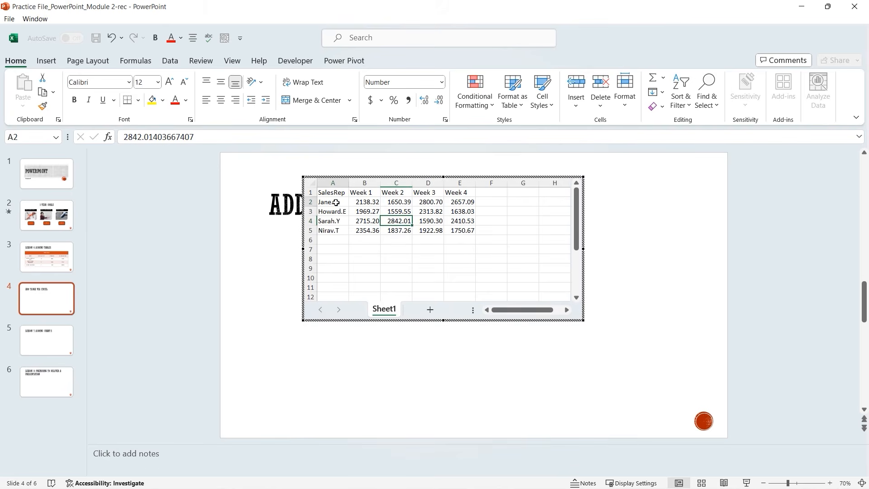
click(368, 194)
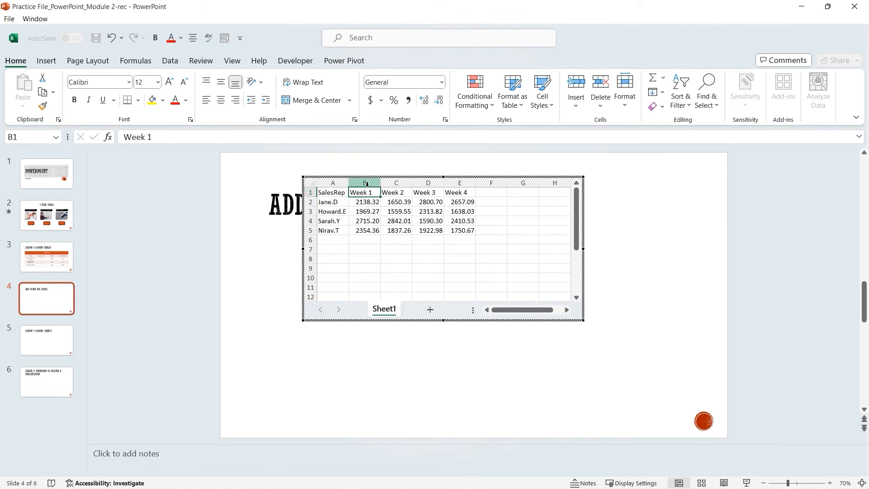
drag(362, 201, 450, 230)
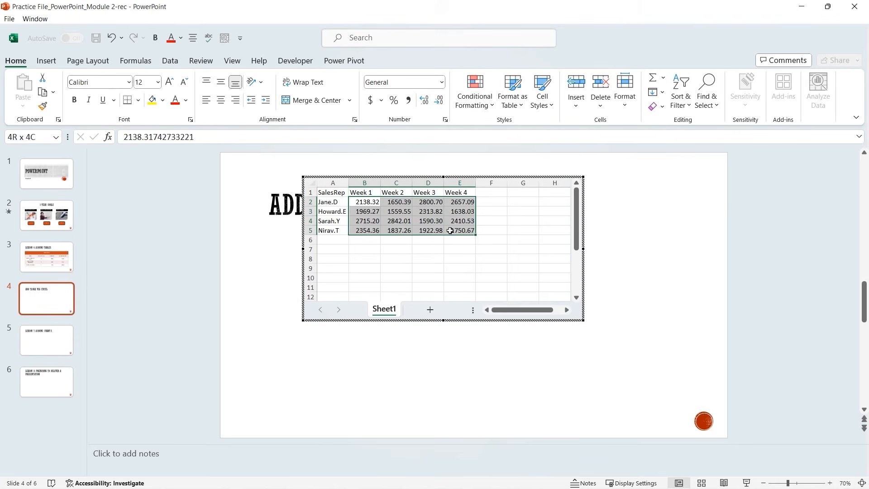
click(370, 101)
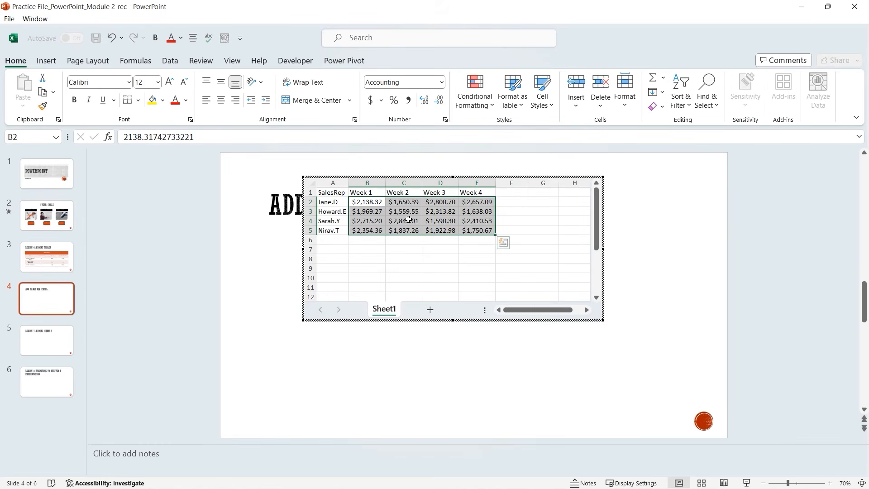
click(476, 240)
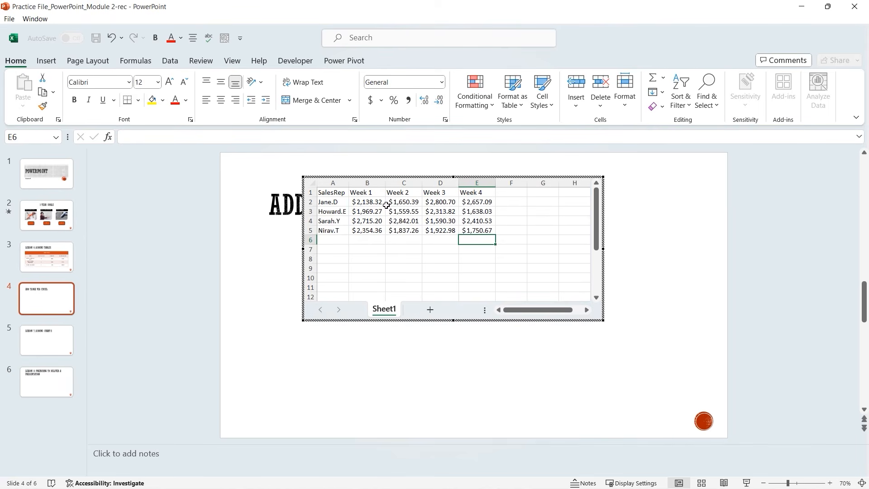
Step: Format A1:E5 as a table with headers in the orange Medium style with gray banded rows, and return to the slide
click(376, 203)
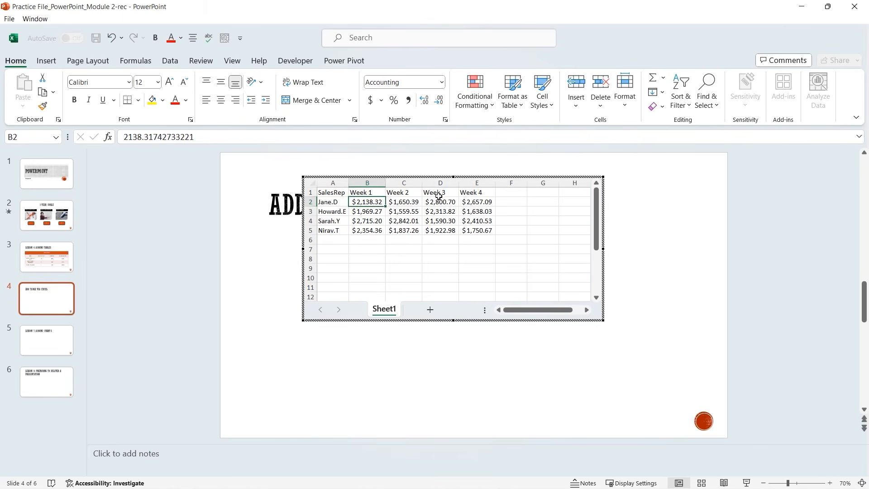
click(520, 104)
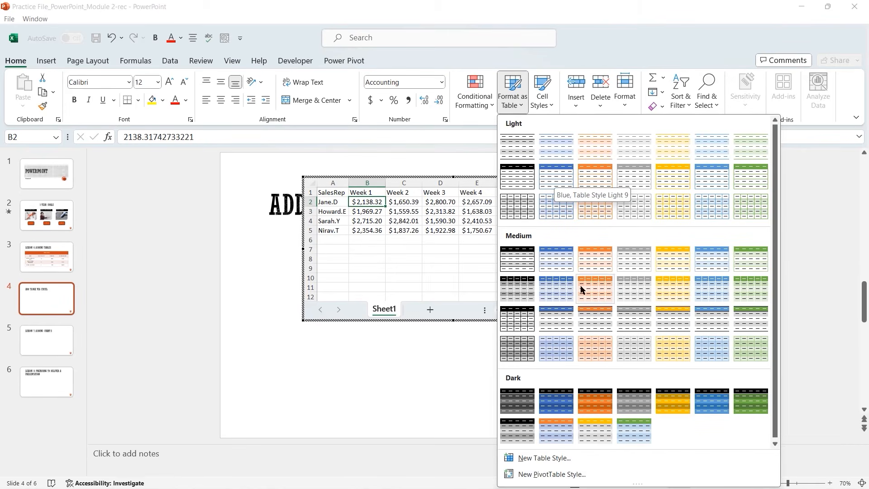
click(589, 315)
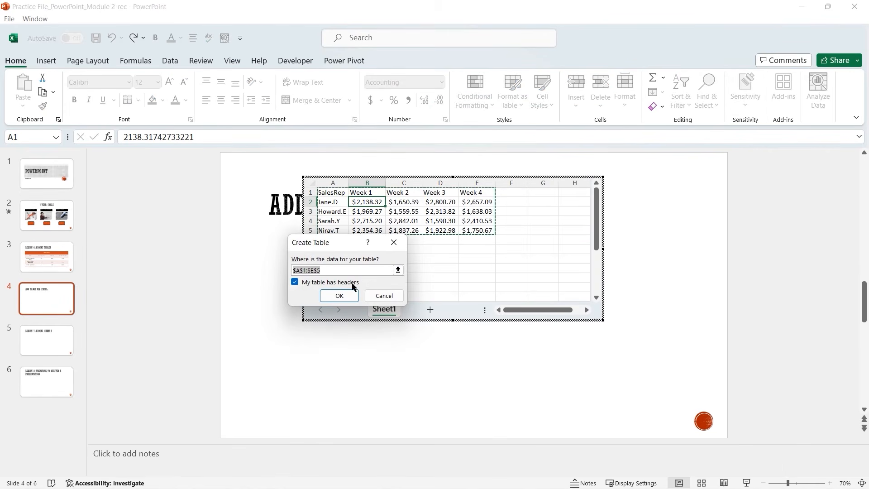
click(339, 295)
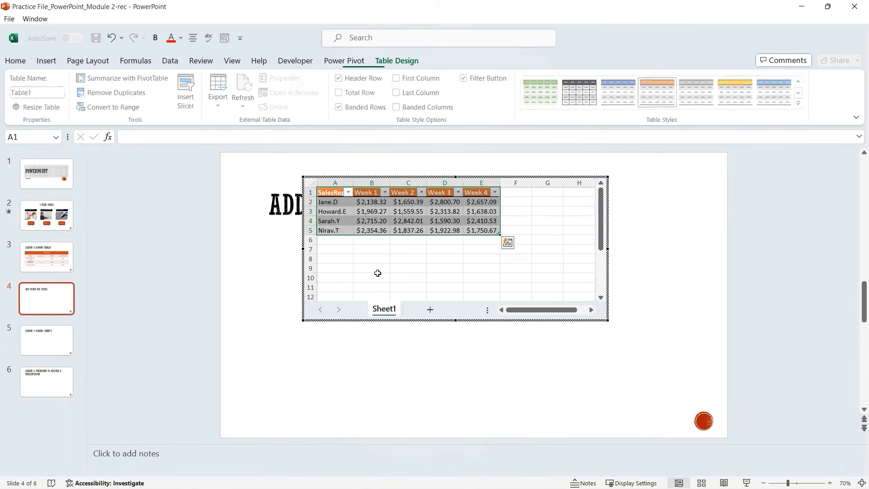
click(444, 212)
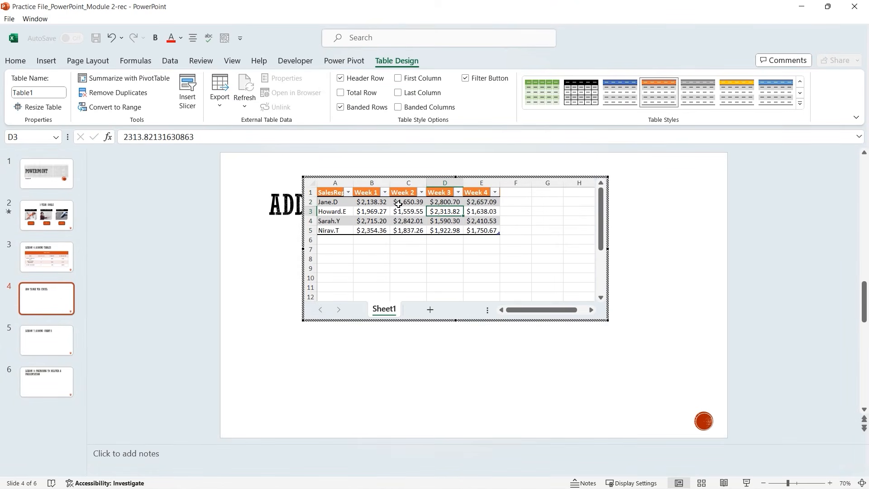
click(420, 224)
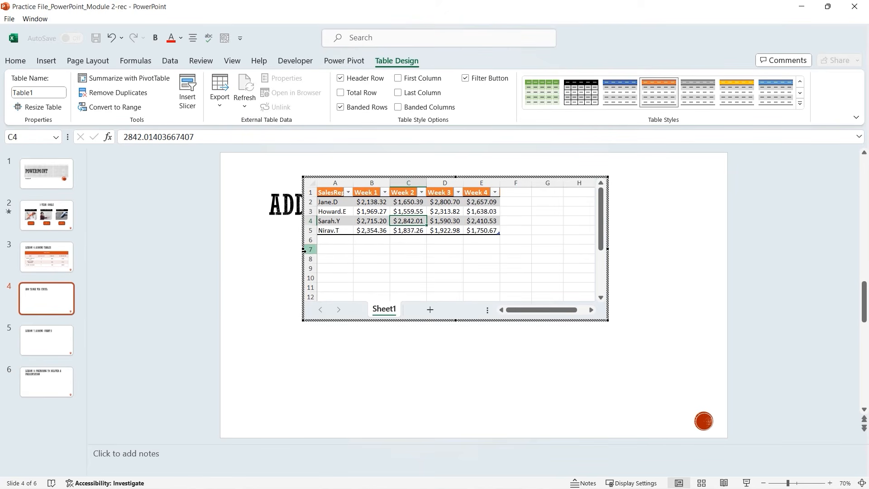
click(245, 282)
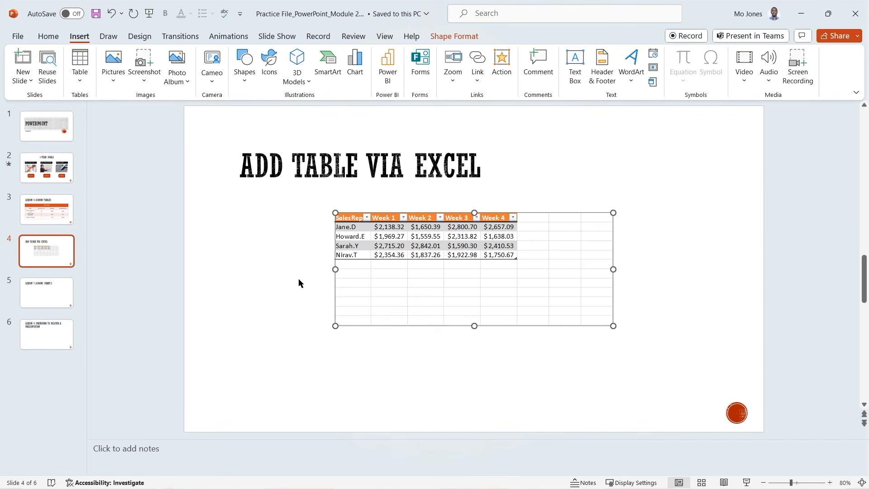
Step: Shrink the embedded table object on the slide slightly from its lower-right corner
click(286, 294)
click(410, 249)
mouse_move(611, 325)
mouse_down()
mouse_move(600, 319)
mouse_move(607, 324)
mouse_up()
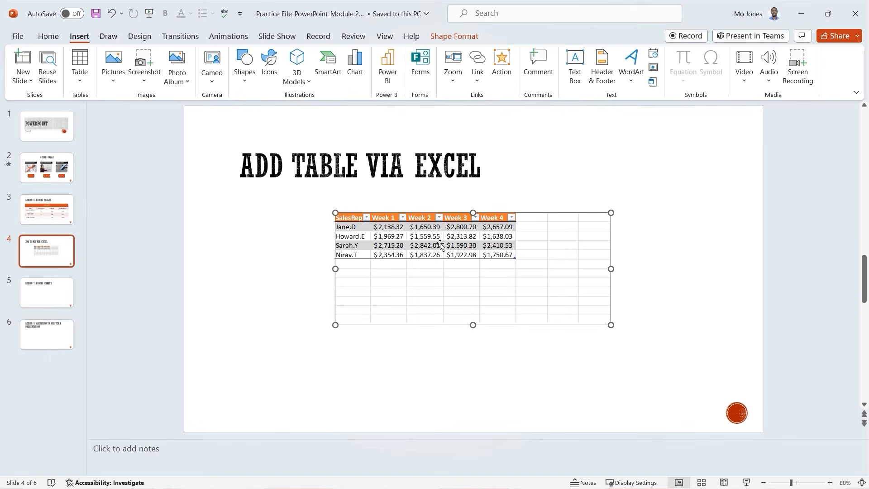
Step: Reopen the embedded worksheet, reduce its visible area to columns A to E and rows 1 to 6, and return to the slide
double_click(559, 252)
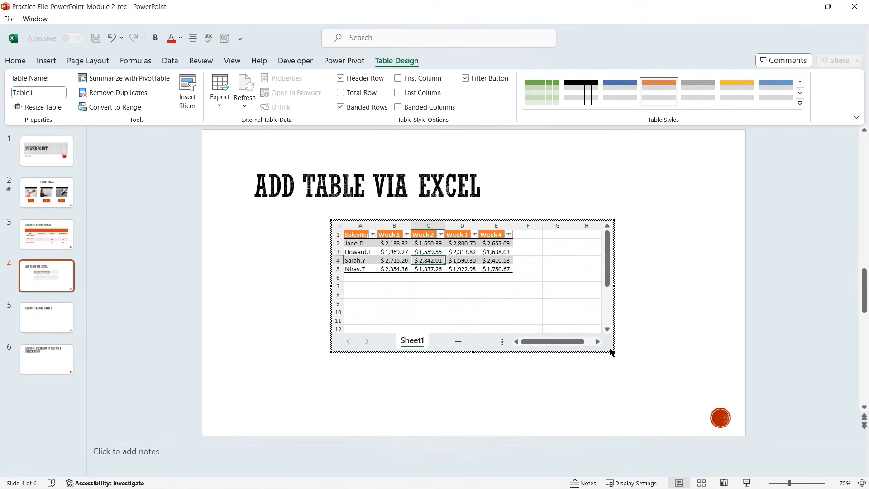
drag(603, 343, 515, 280)
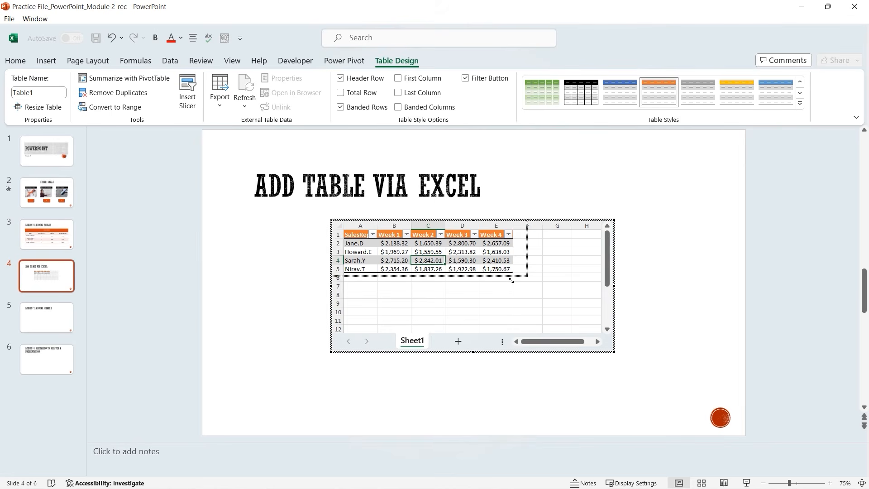
drag(510, 280, 514, 281)
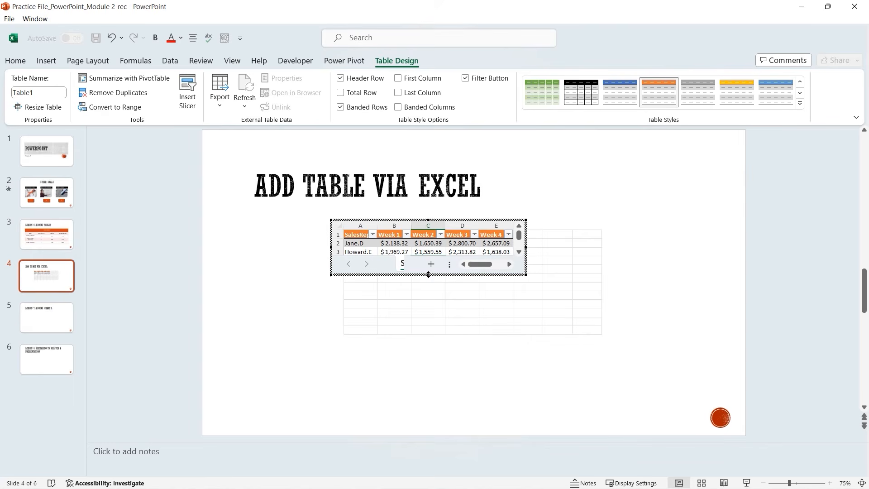
drag(428, 275, 429, 301)
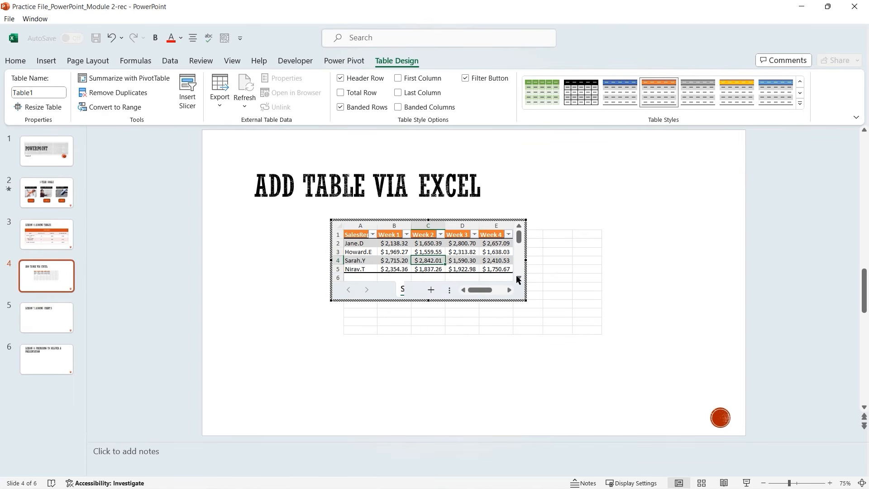
mouse_move(528, 261)
mouse_down()
mouse_move(537, 262)
mouse_move(524, 266)
mouse_up()
click(247, 246)
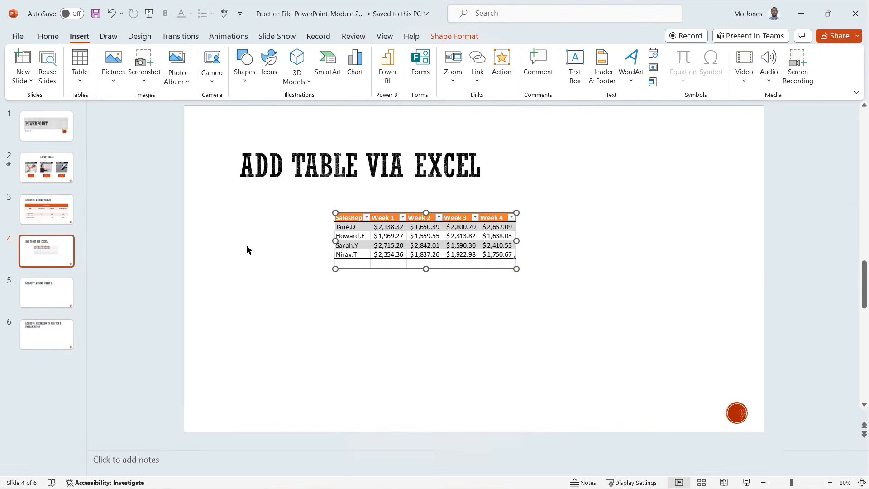
Step: Enlarge the table object on the slide so its left edge lines up with the title and it spans most of the width
click(446, 307)
click(438, 245)
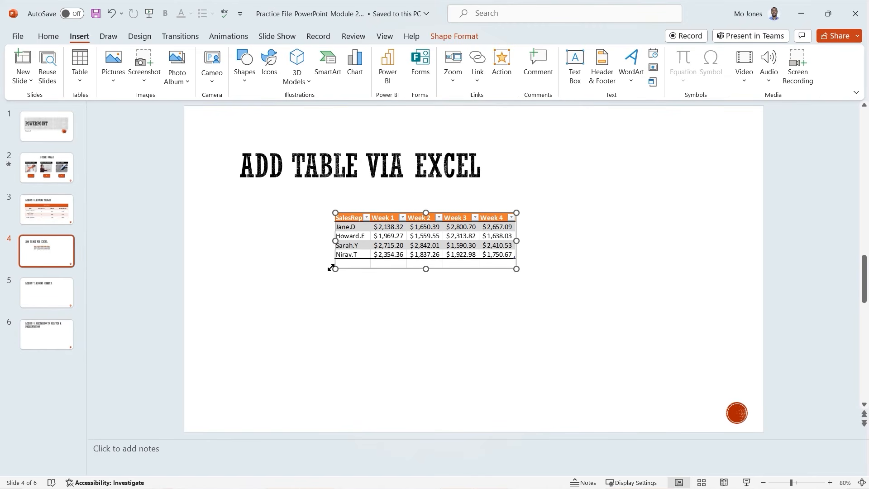
drag(336, 269, 289, 299)
drag(516, 299, 604, 336)
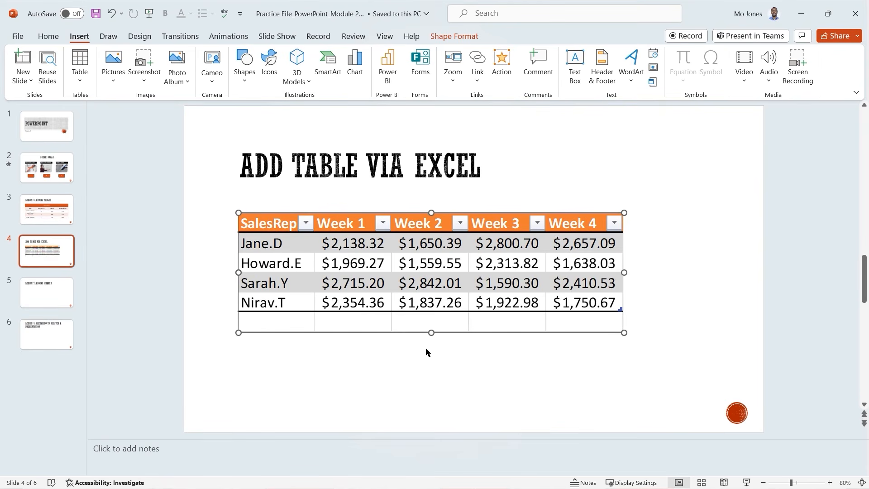
Step: Reopen the embedded worksheet and turn off the filter buttons in the table's header row
double_click(430, 270)
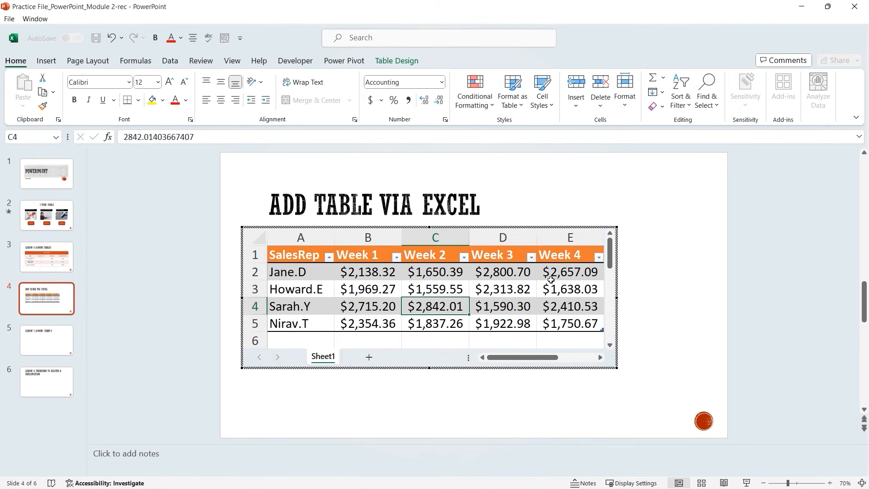
click(407, 277)
click(396, 61)
click(465, 78)
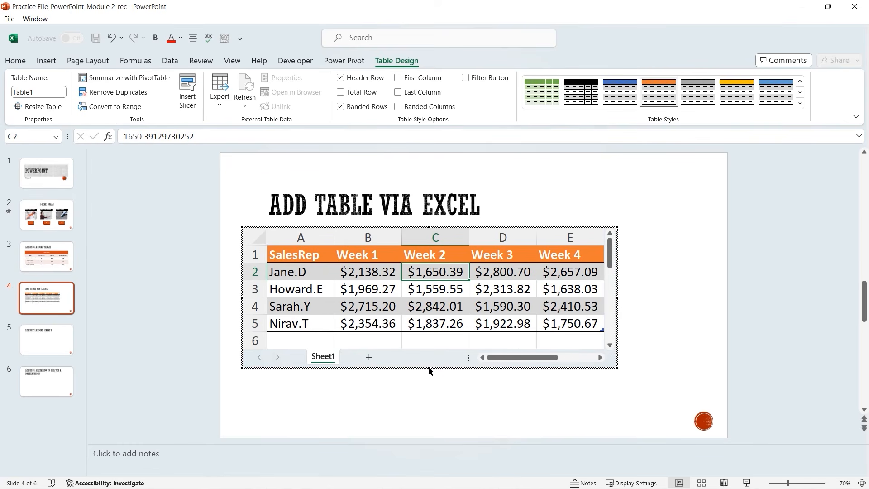
Step: Trim blank row 6 from the worksheet's visible area, and enlarge the table object slightly on the slide
drag(430, 370, 431, 349)
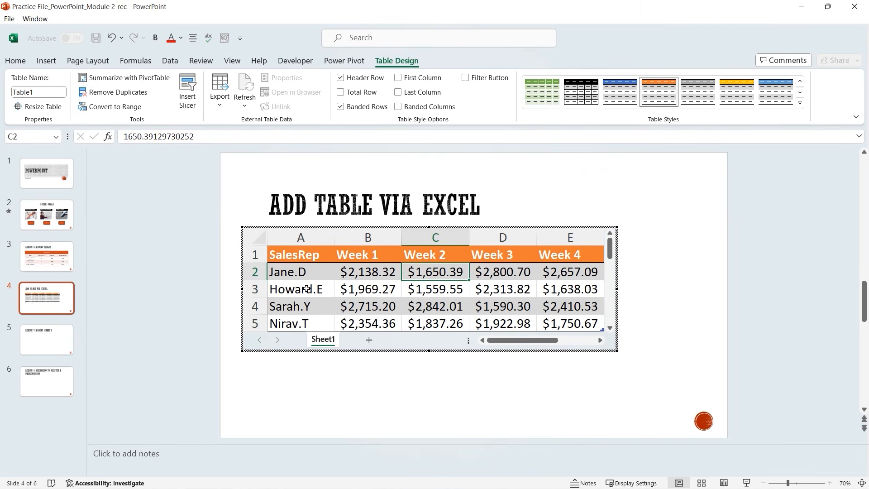
click(686, 302)
click(403, 361)
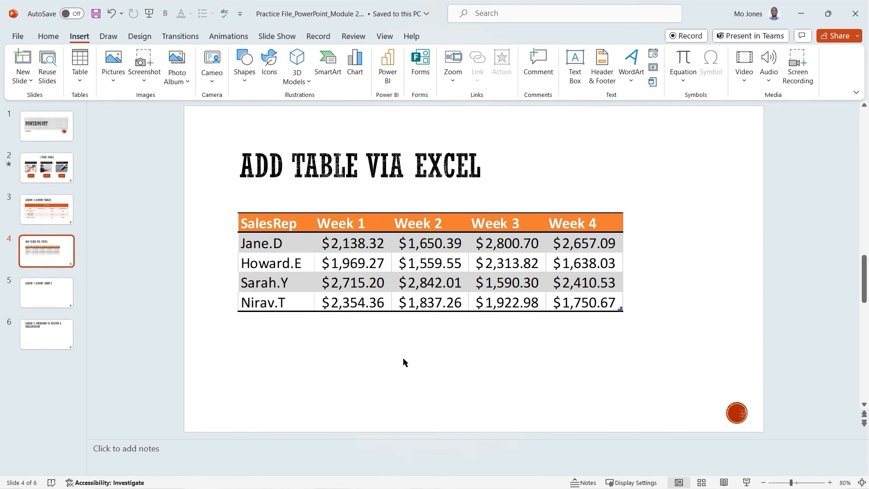
click(327, 269)
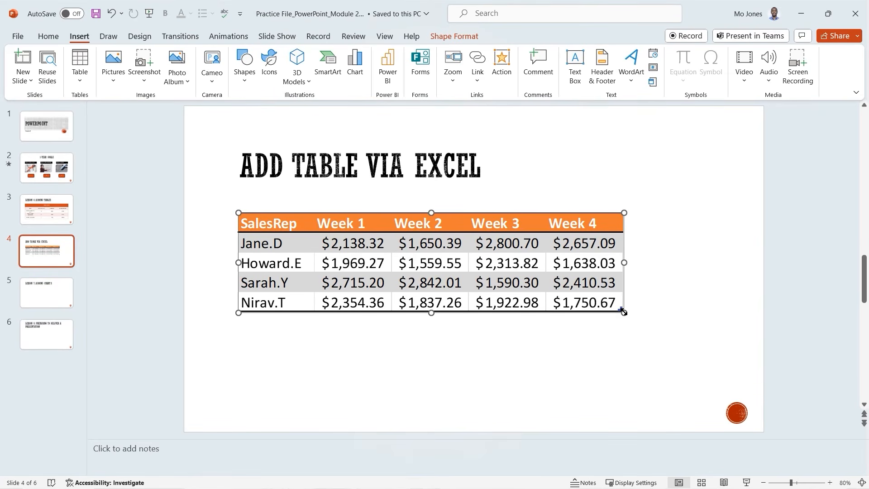
drag(625, 312, 664, 322)
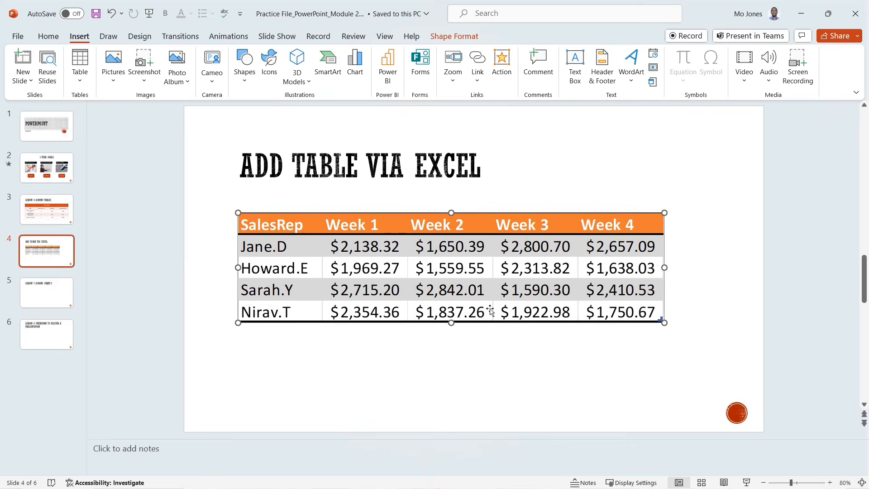